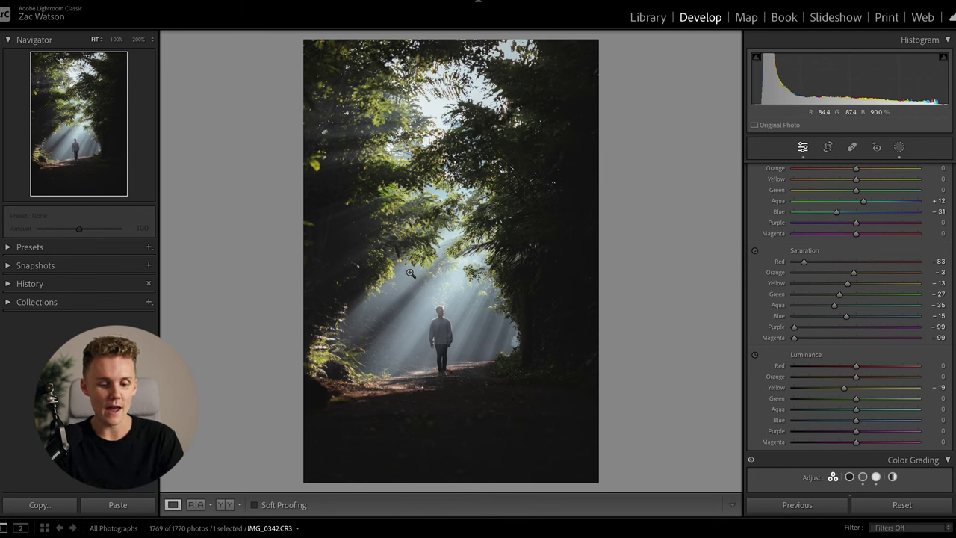
Compare the edit with the original, then set the crop aspect to 4 x 5
{"action": "key", "text": "backslash"}
{"action": "key", "text": "backslash"}
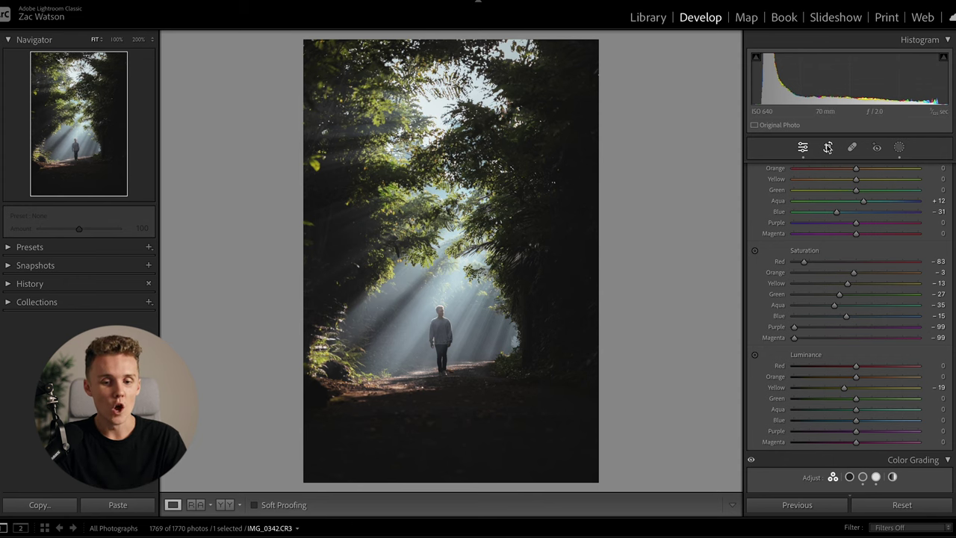
{"action": "left_click", "coordinate": [827, 147]}
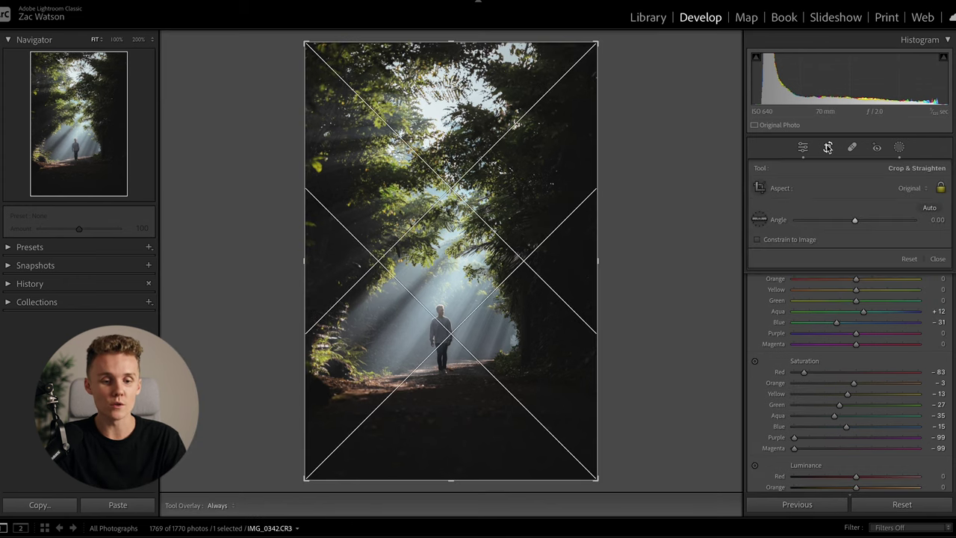
{"action": "left_click", "coordinate": [910, 188]}
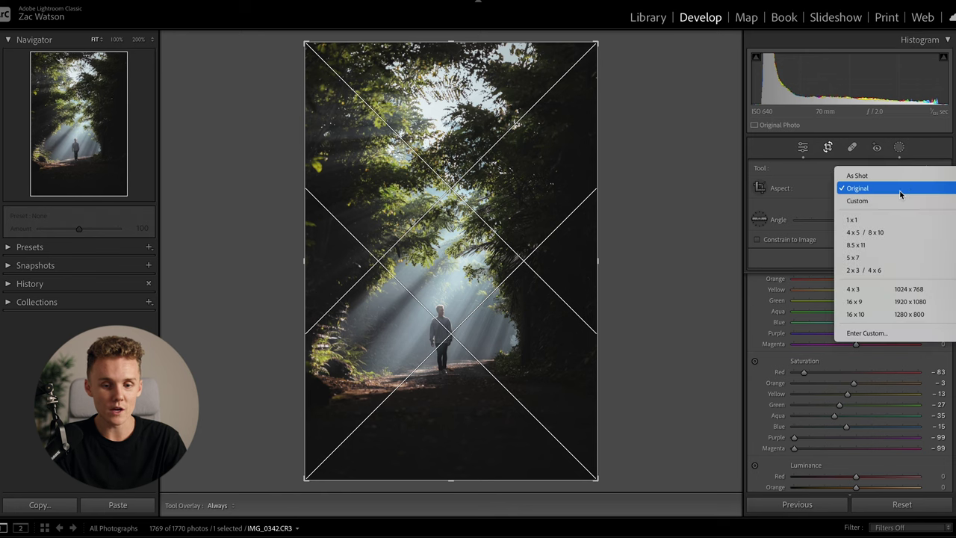
{"action": "left_click", "coordinate": [880, 233]}
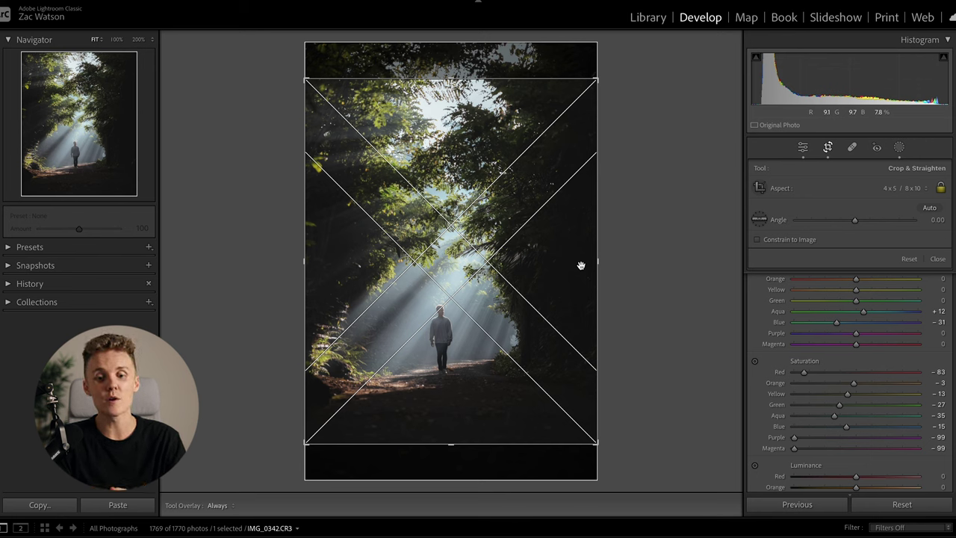
Switch the crop to 16 x 9 and flip it to landscape and back to portrait
{"action": "left_click", "coordinate": [922, 188]}
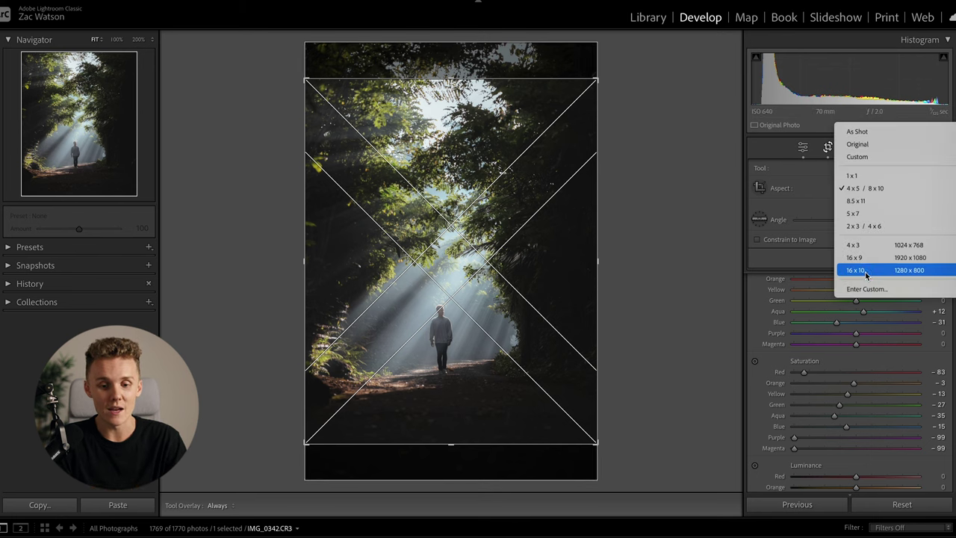
{"action": "left_click", "coordinate": [869, 257]}
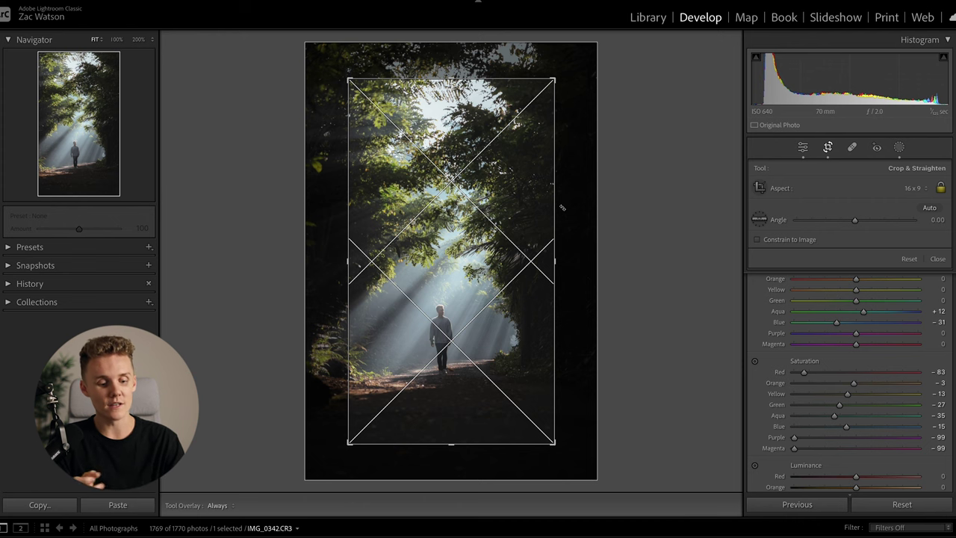
{"action": "key", "text": "x"}
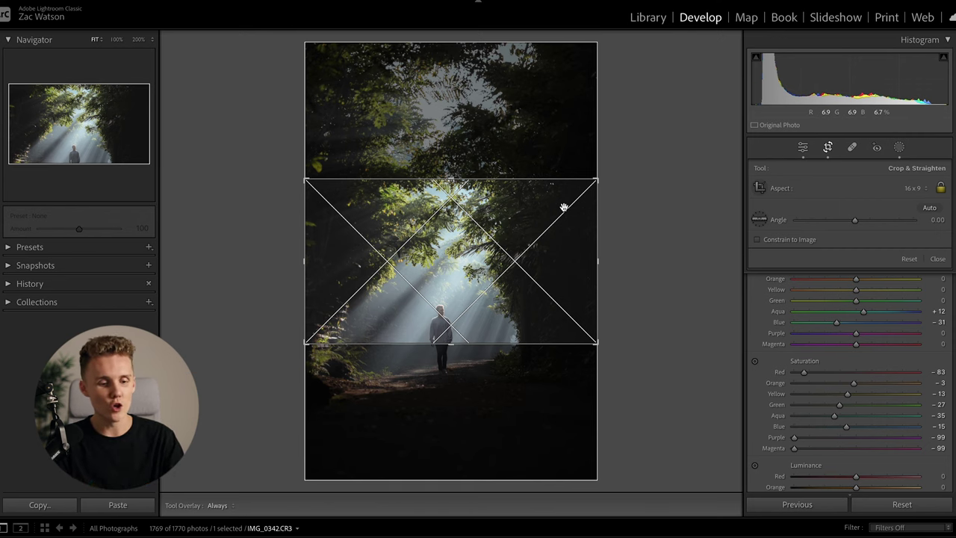
{"action": "key", "text": "x"}
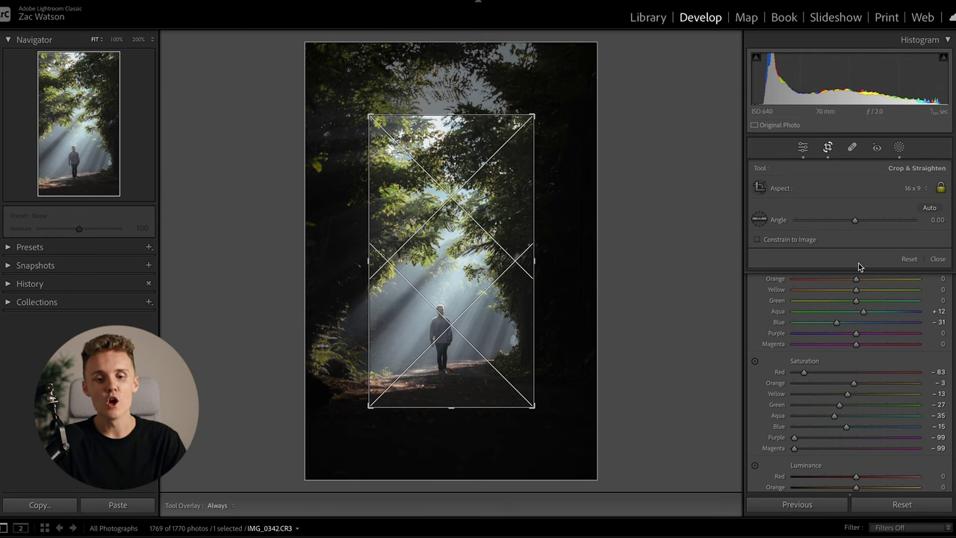
{"action": "left_click", "coordinate": [917, 188]}
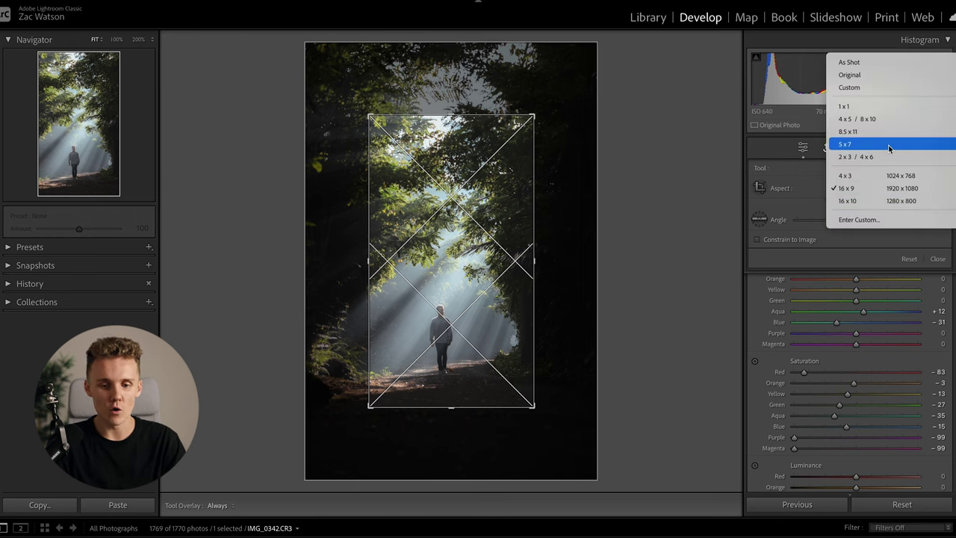
Set 4 x 5, enlarge and reposition the frame around the walker, and apply the crop
{"action": "left_click", "coordinate": [862, 118]}
{"action": "left_click_drag", "start_coordinate": [454, 367], "coordinate": [452, 410]}
{"action": "mouse_move", "coordinate": [467, 341]}
{"action": "left_mouse_down"}
{"action": "mouse_move", "coordinate": [454, 336]}
{"action": "mouse_move", "coordinate": [459, 349]}
{"action": "left_mouse_up"}
{"action": "left_click_drag", "start_coordinate": [578, 179], "coordinate": [595, 180]}
{"action": "left_click_drag", "start_coordinate": [518, 236], "coordinate": [520, 232]}
{"action": "mouse_move", "coordinate": [455, 114]}
{"action": "left_mouse_down"}
{"action": "mouse_move", "coordinate": [456, 100]}
{"action": "mouse_move", "coordinate": [455, 109]}
{"action": "left_mouse_up"}
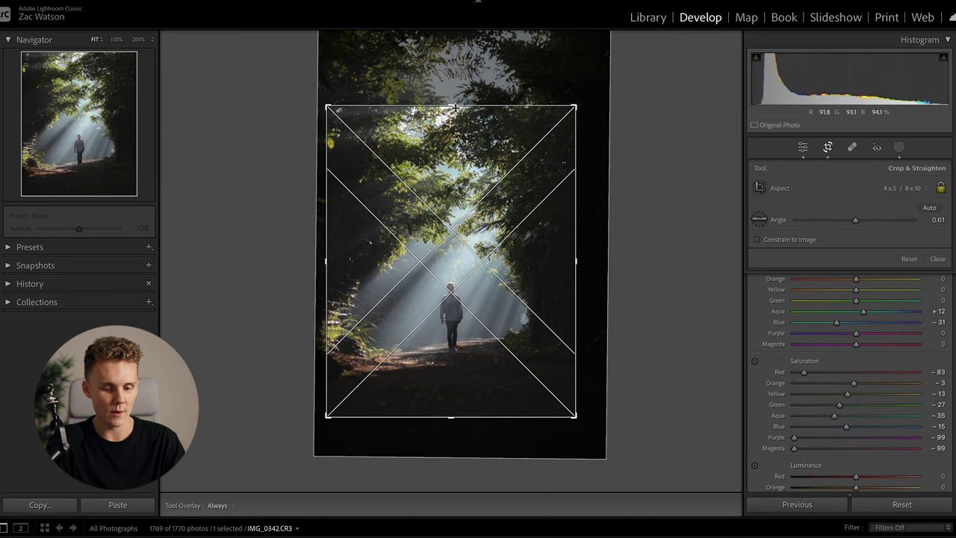
{"action": "left_click", "coordinate": [828, 147]}
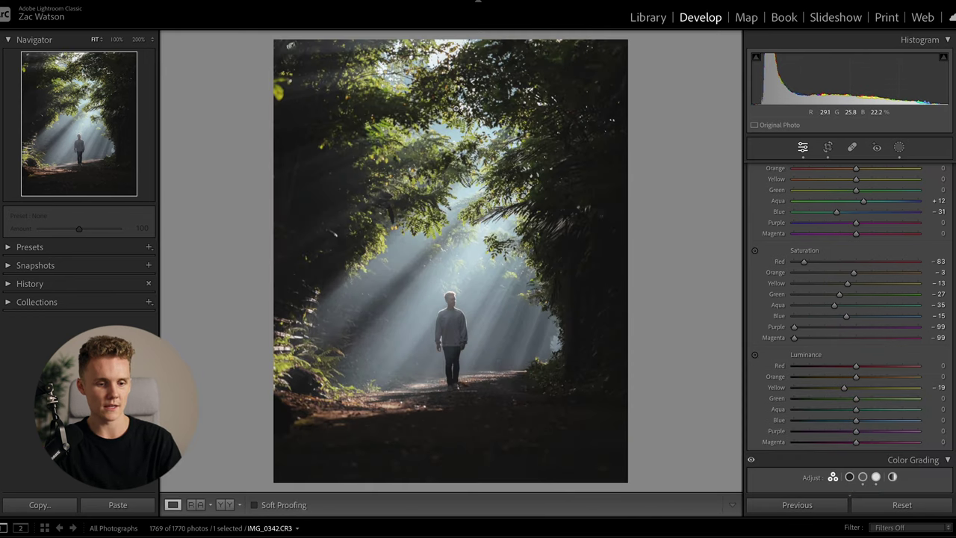
Reopen the crop, extend its top edge to include more trees, and apply it
{"action": "left_click", "coordinate": [827, 147]}
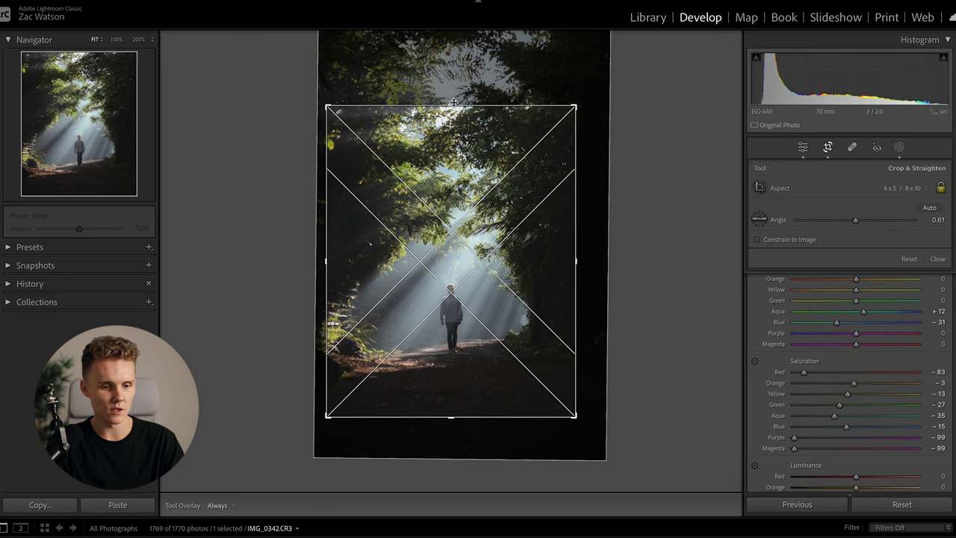
{"action": "left_click_drag", "start_coordinate": [454, 106], "coordinate": [453, 94]}
{"action": "key", "text": "Return"}
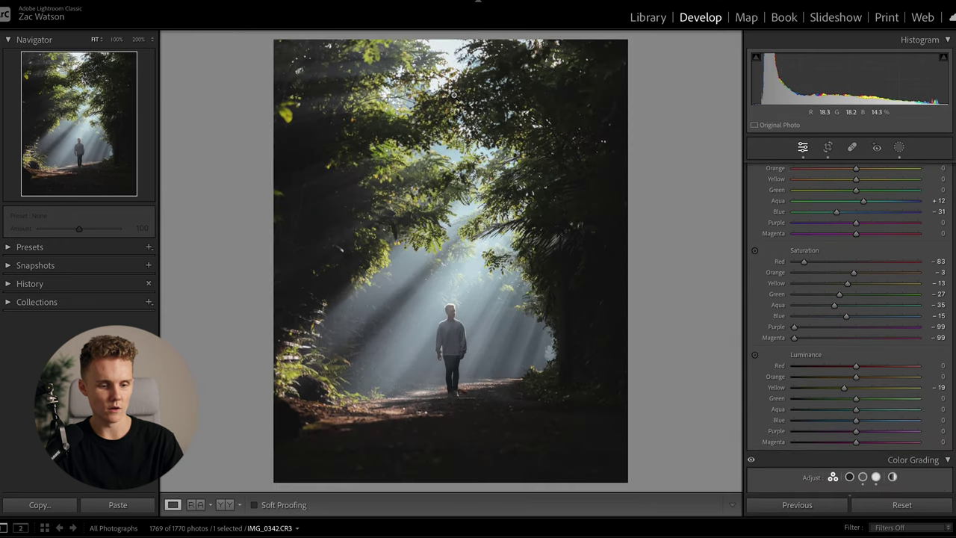
Draw a linear gradient mask up from the bottom path and set its exposure to -1.04
{"action": "left_click", "coordinate": [899, 148]}
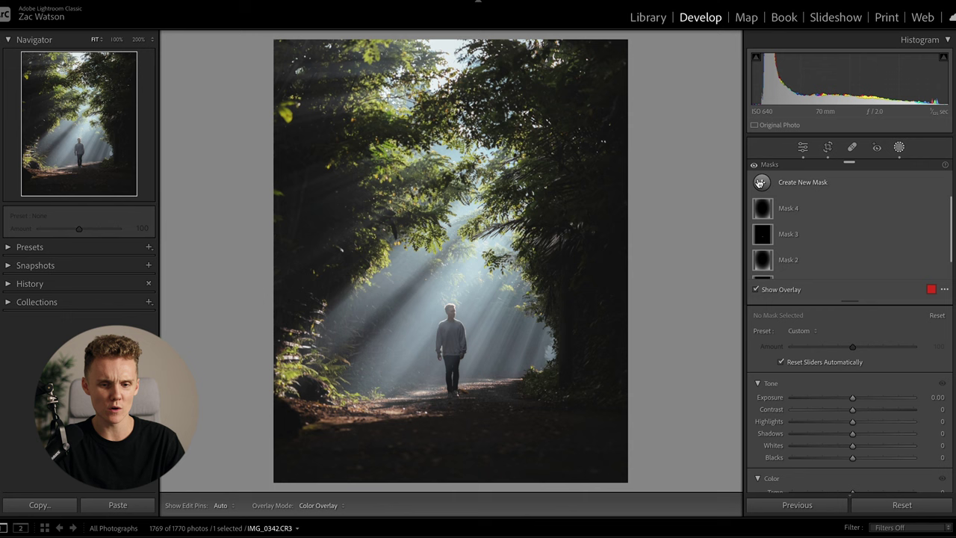
{"action": "left_click", "coordinate": [765, 181]}
{"action": "left_click", "coordinate": [822, 306]}
{"action": "left_click_drag", "start_coordinate": [423, 467], "coordinate": [421, 380]}
{"action": "left_click_drag", "start_coordinate": [851, 417], "coordinate": [836, 414]}
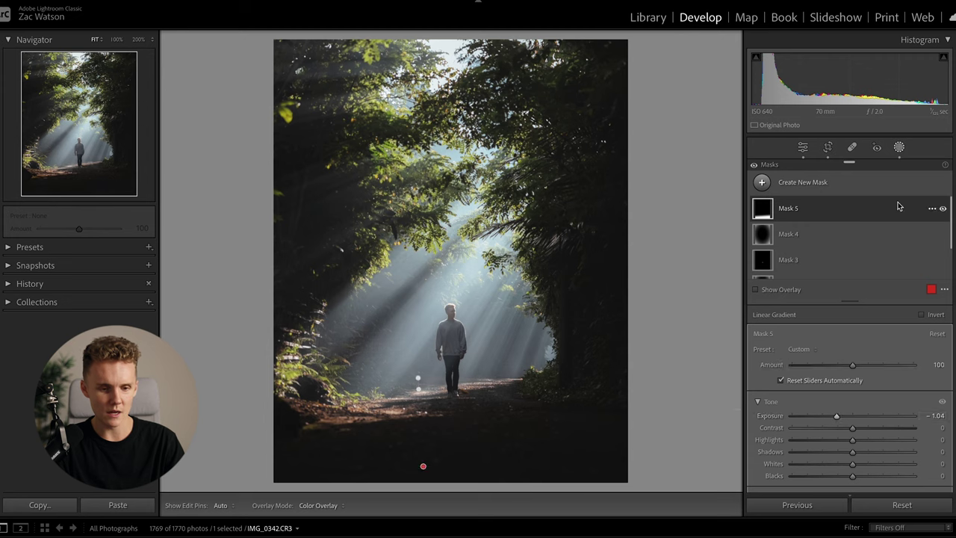
{"action": "left_click", "coordinate": [899, 147]}
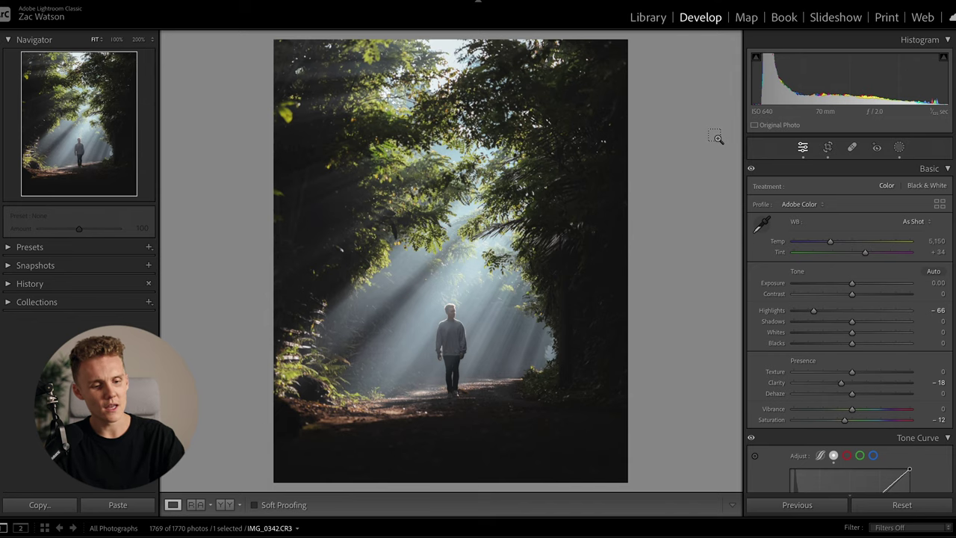
Open Export for the photo and scroll to the Instagram preset's File Settings and Image Sizing
{"action": "key", "text": "super+shift+e"}
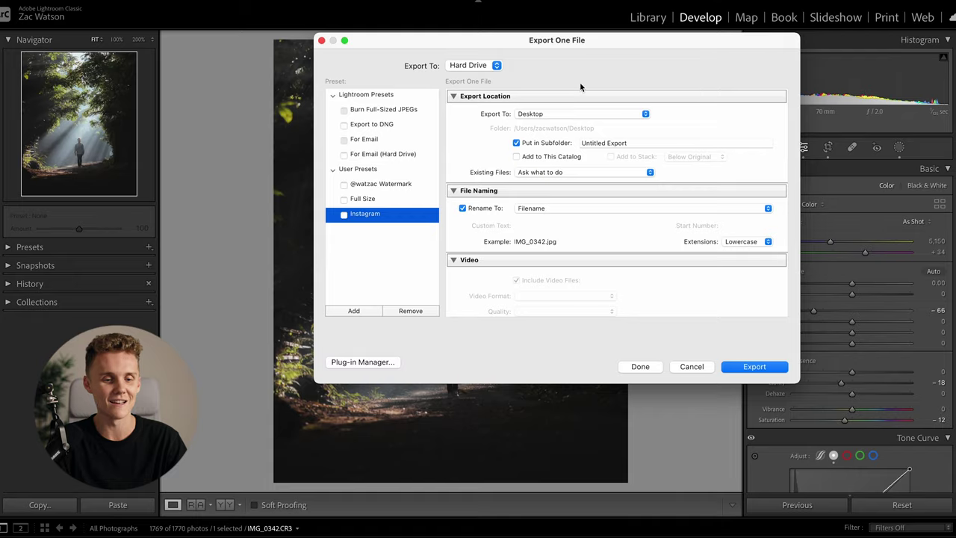
{"action": "left_click_drag", "start_coordinate": [595, 46], "coordinate": [512, 21]}
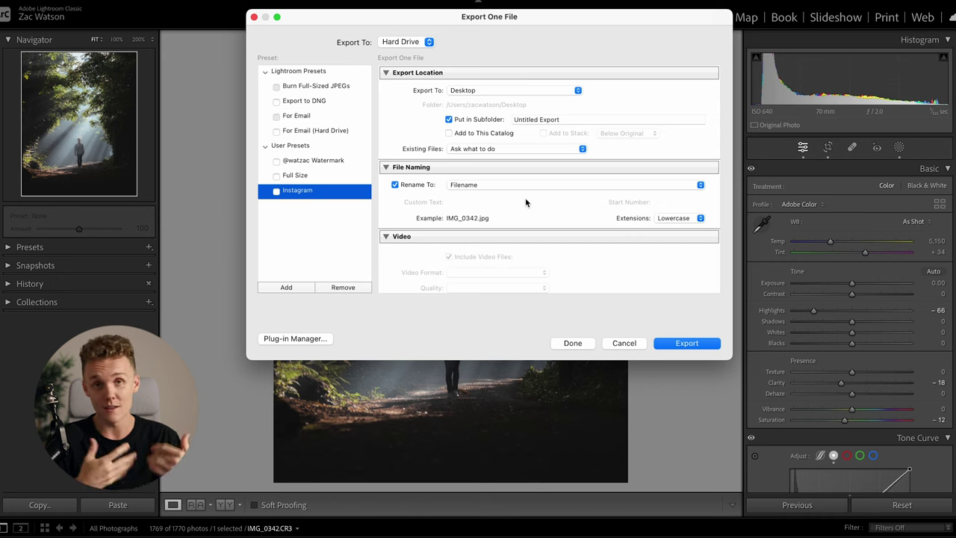
{"action": "scroll", "coordinate": [525, 202], "scroll_direction": "down", "scroll_amount": 5}
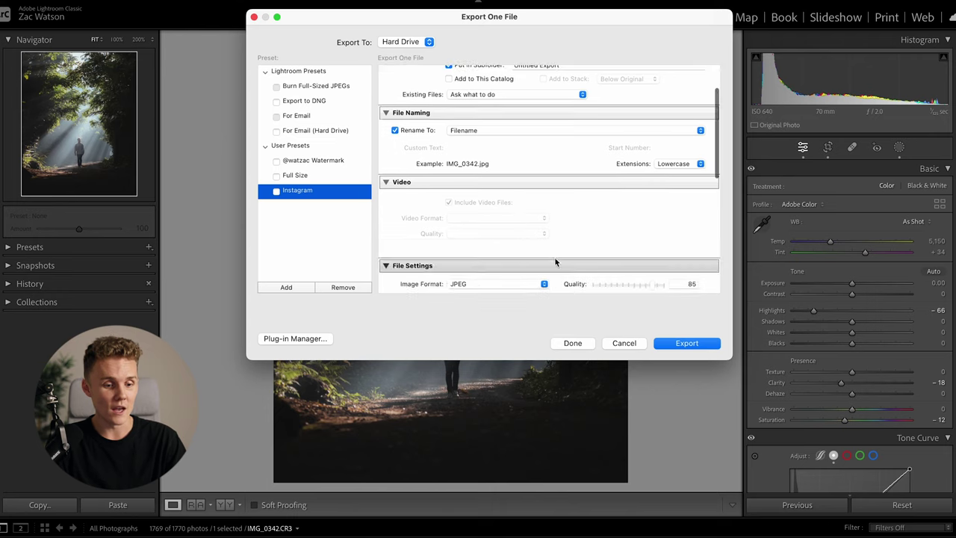
{"action": "scroll", "coordinate": [508, 239], "scroll_direction": "down", "scroll_amount": 2}
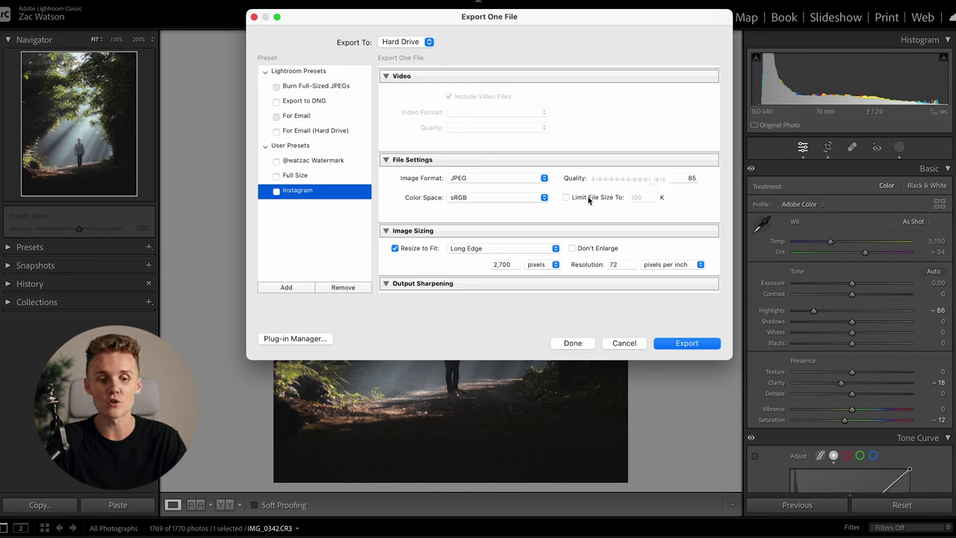
{"action": "scroll", "coordinate": [568, 217], "scroll_direction": "down", "scroll_amount": 4}
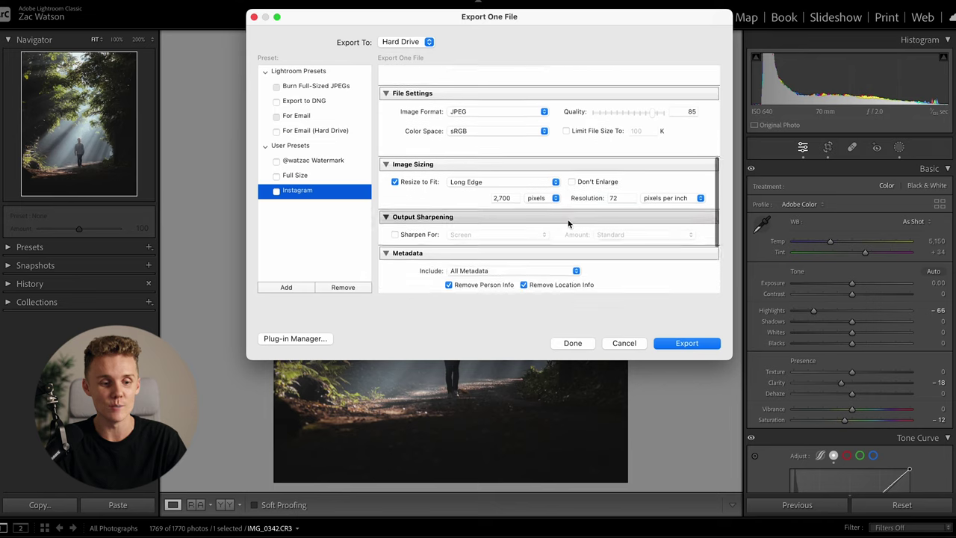
{"action": "scroll", "coordinate": [568, 223], "scroll_direction": "down", "scroll_amount": 1}
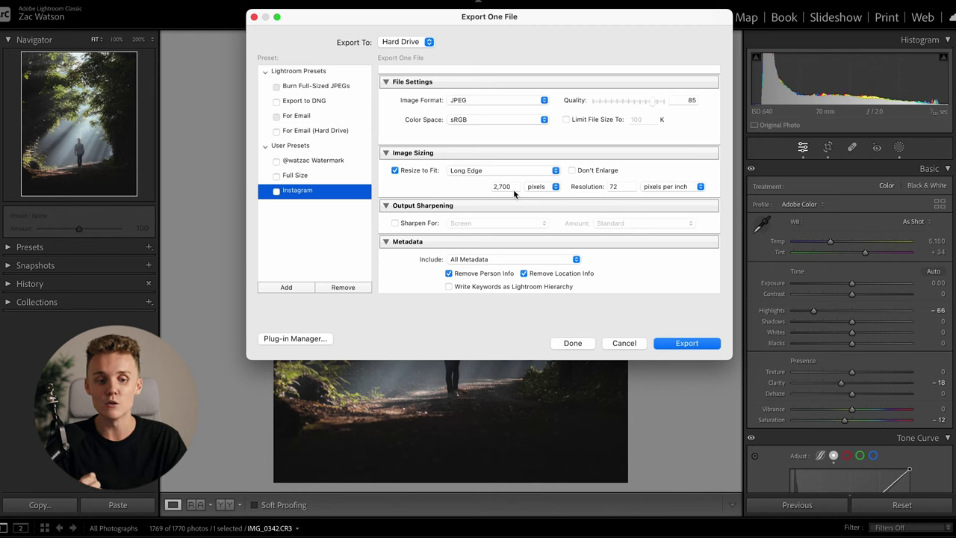
{"action": "left_click", "coordinate": [690, 190]}
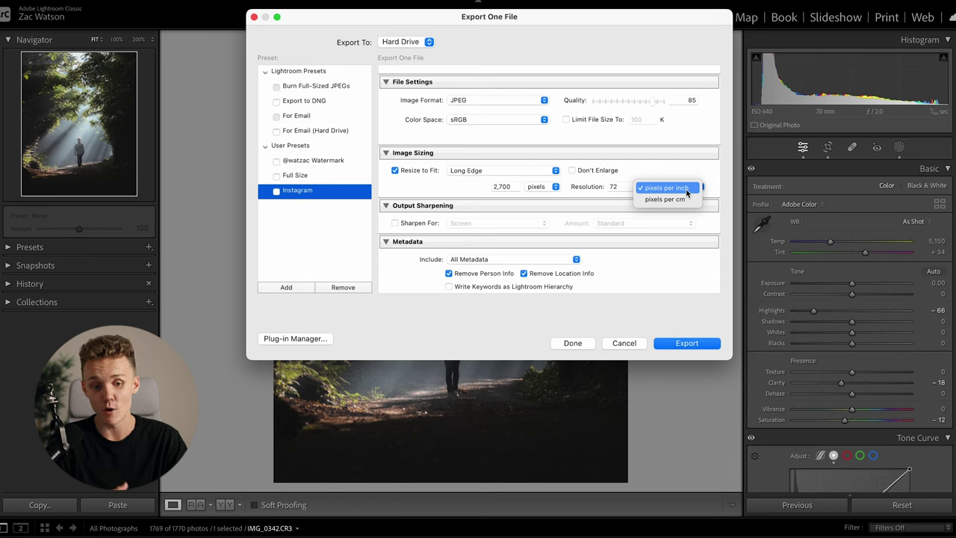
{"action": "left_click", "coordinate": [687, 191]}
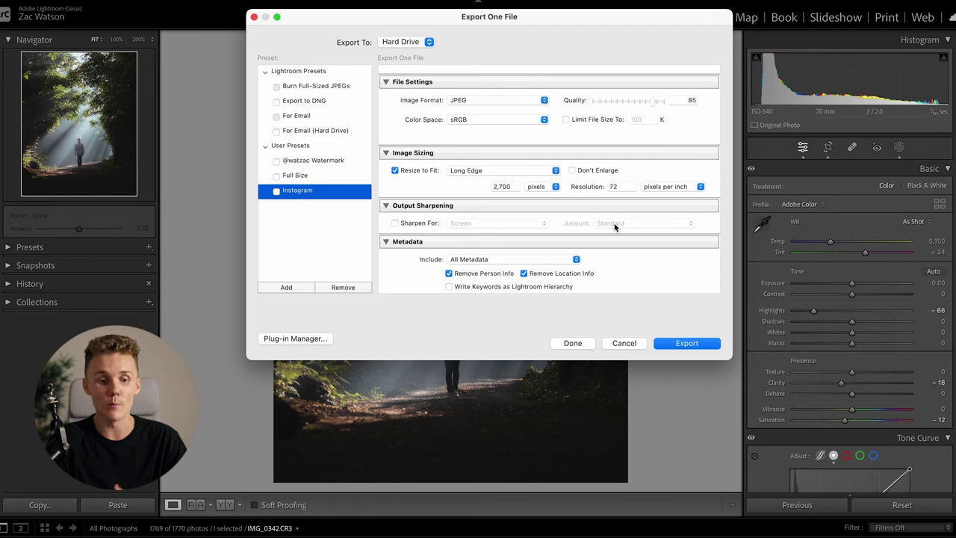
{"action": "scroll", "coordinate": [615, 231], "scroll_direction": "down", "scroll_amount": 5}
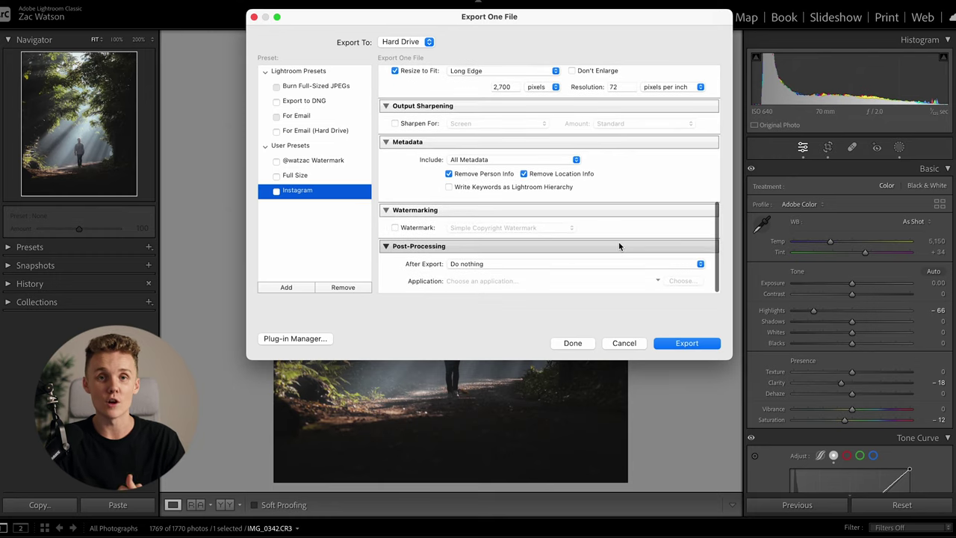
{"action": "scroll", "coordinate": [619, 247], "scroll_direction": "up", "scroll_amount": 5}
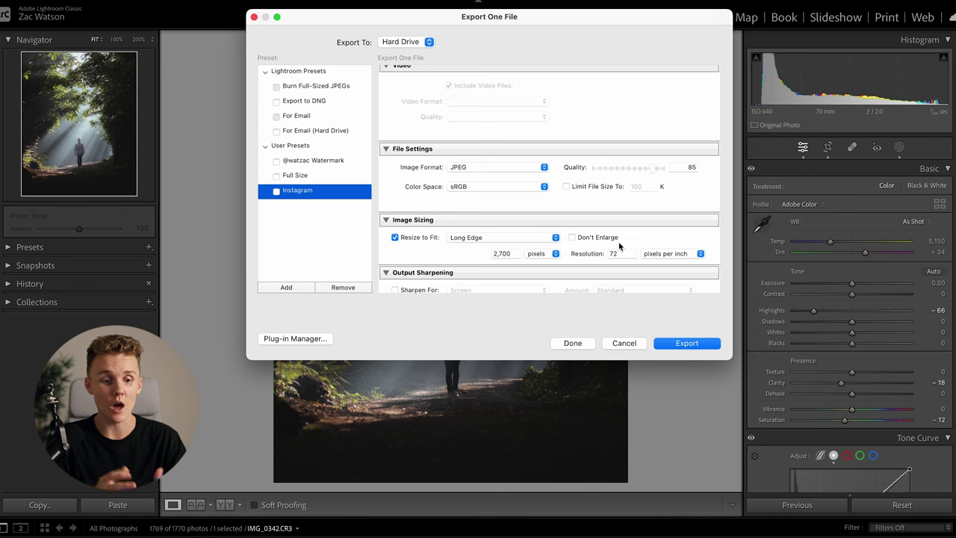
{"action": "scroll", "coordinate": [619, 246], "scroll_direction": "up", "scroll_amount": 2}
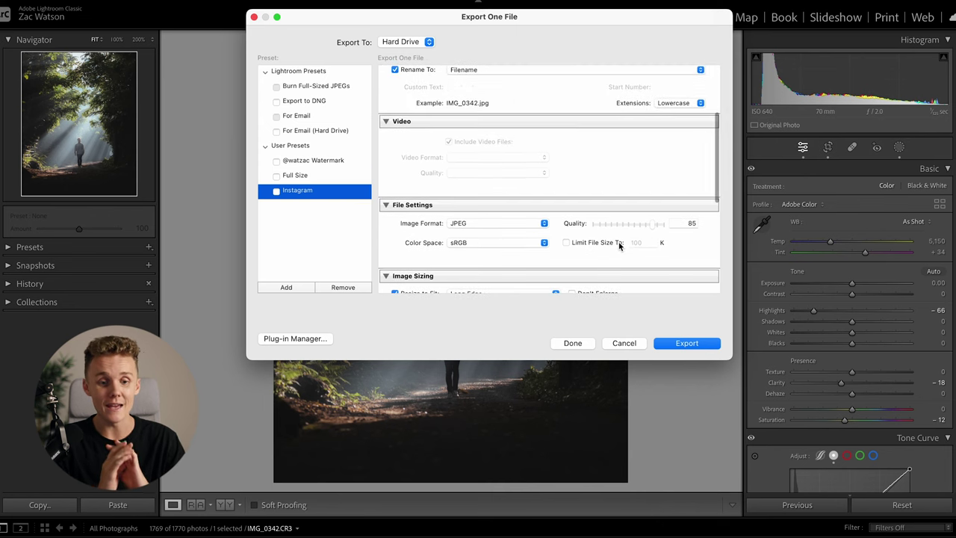
{"action": "scroll", "coordinate": [619, 246], "scroll_direction": "down", "scroll_amount": 3}
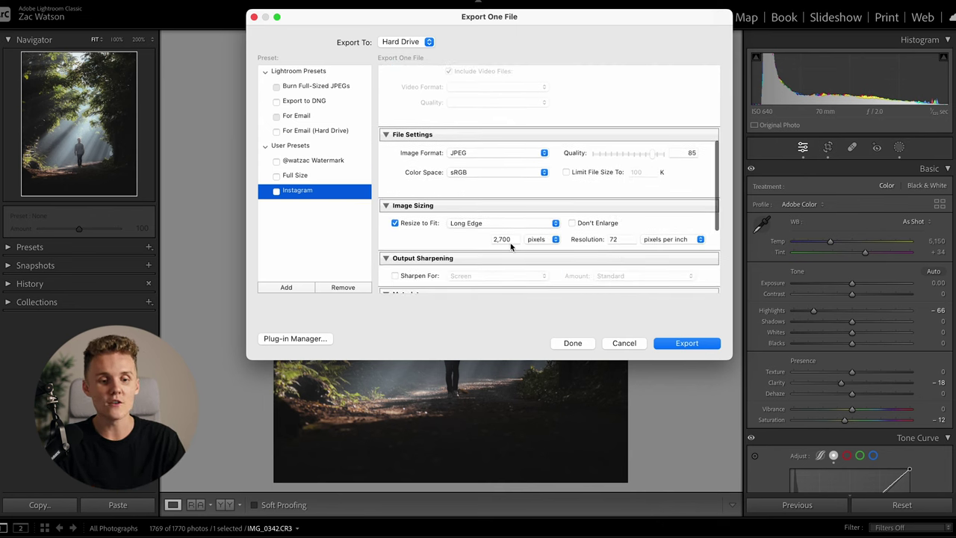
Enter 2700 pixels as the Resize to Fit long-edge value
{"action": "left_click", "coordinate": [512, 239]}
{"action": "type", "text": "19"}
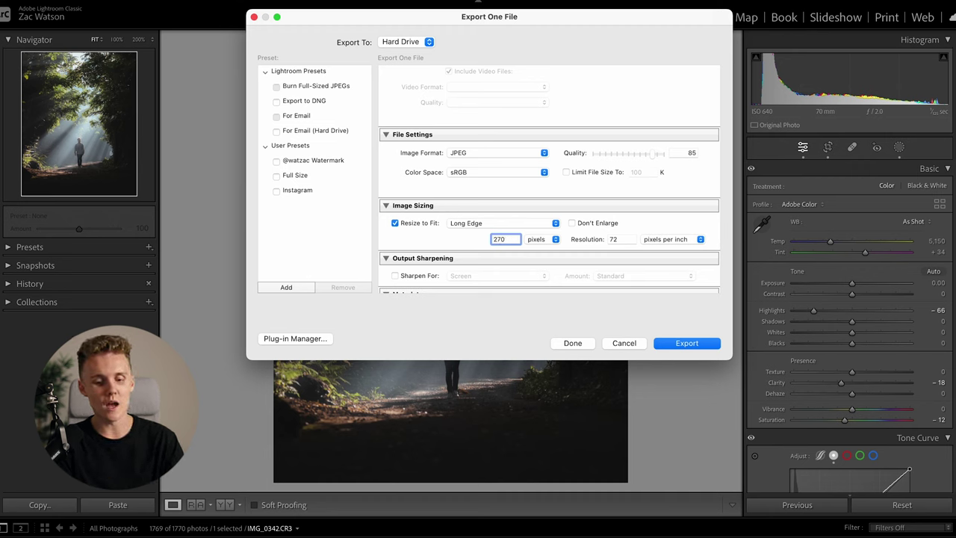
{"action": "type", "text": "0"}
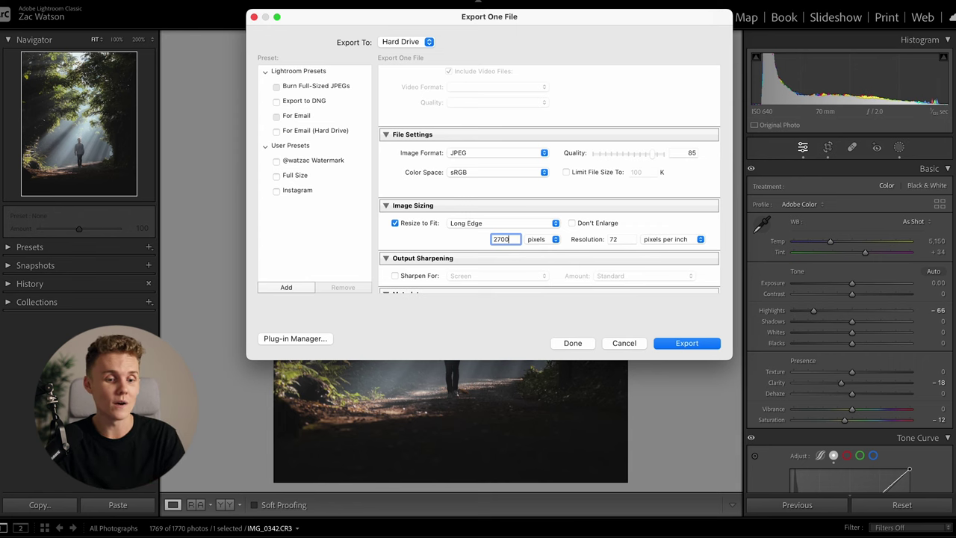
{"action": "left_click", "coordinate": [493, 248]}
Export the cropped forest photo as a JPEG with the Instagram settings
{"action": "left_click", "coordinate": [688, 343]}
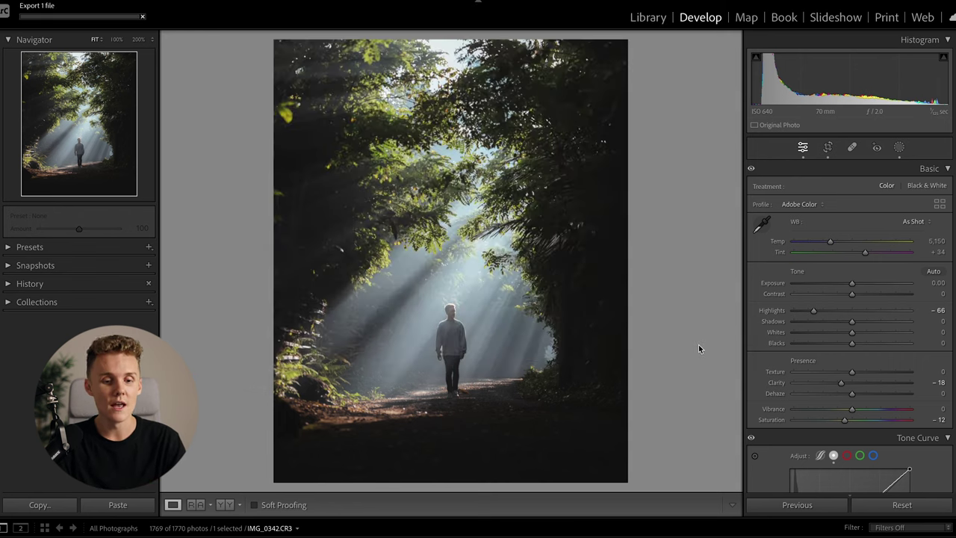